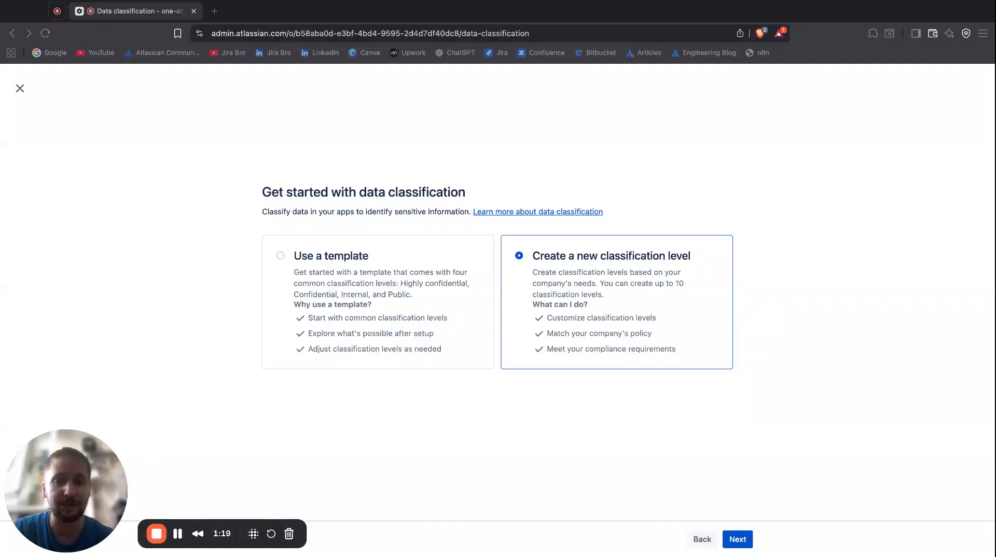
- Set up data classification with the ready-made template of four common levels and finish the setup
left_click(281, 257)
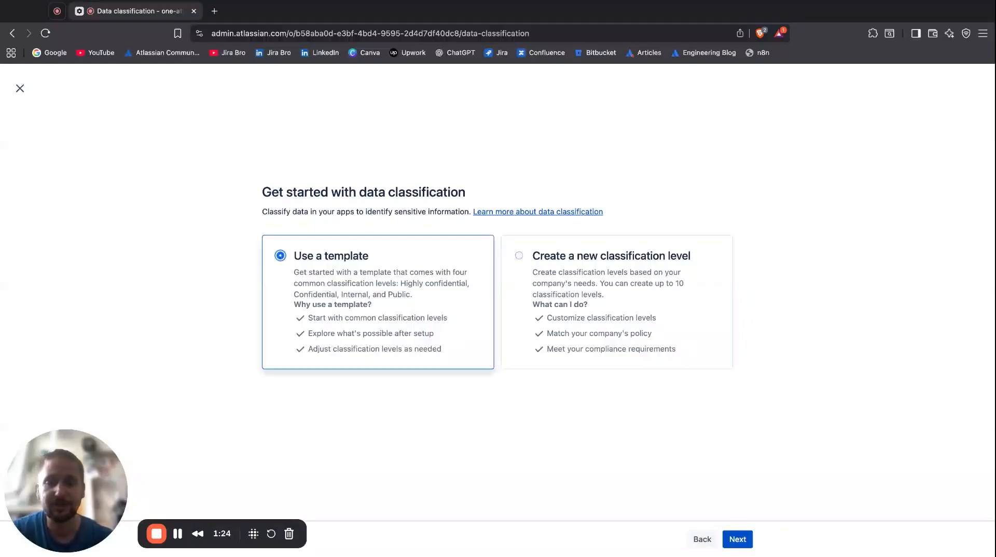
left_click(746, 540)
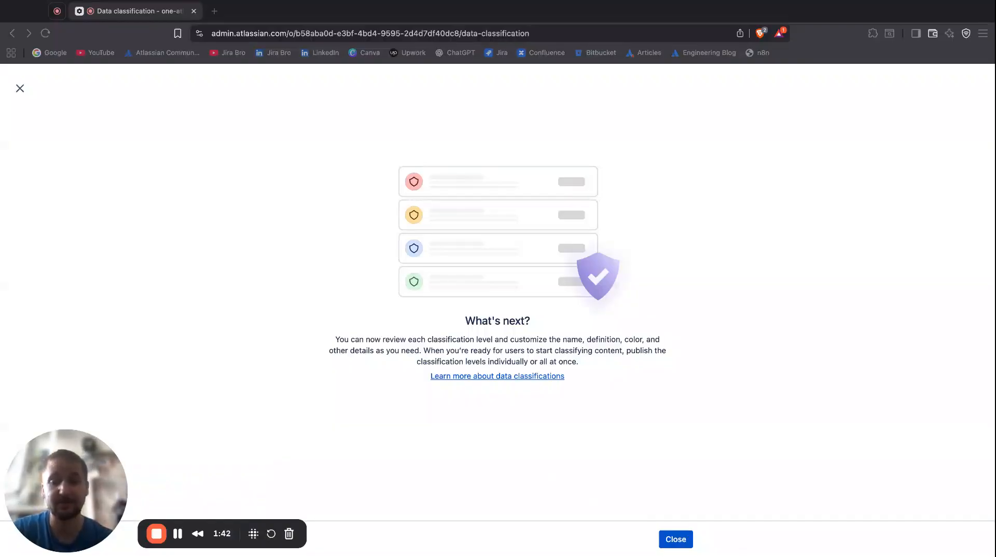
left_click(676, 540)
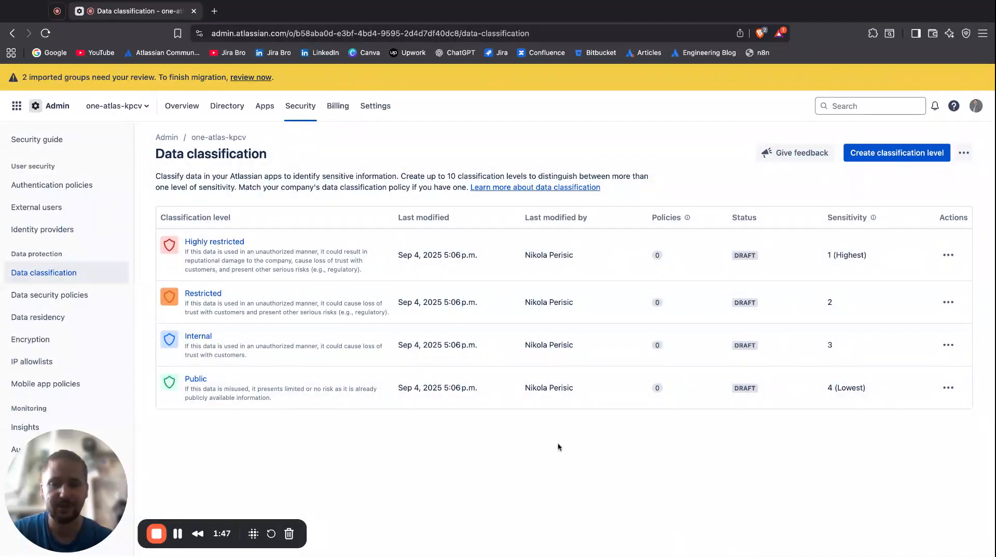
key("super+Tab")
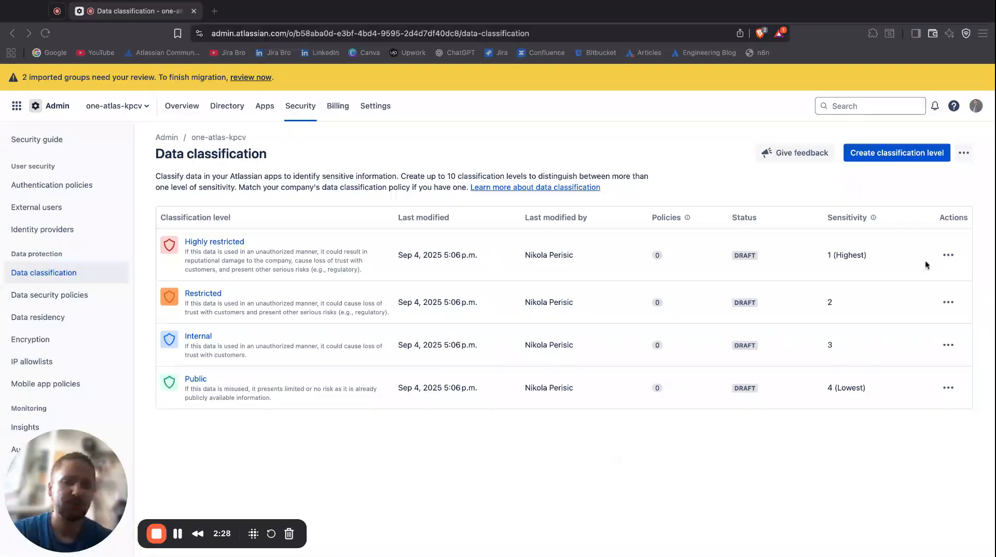
- Examine the Highly restricted level's description, overview and guidelines, and return to the list of classification levels
left_click(232, 242)
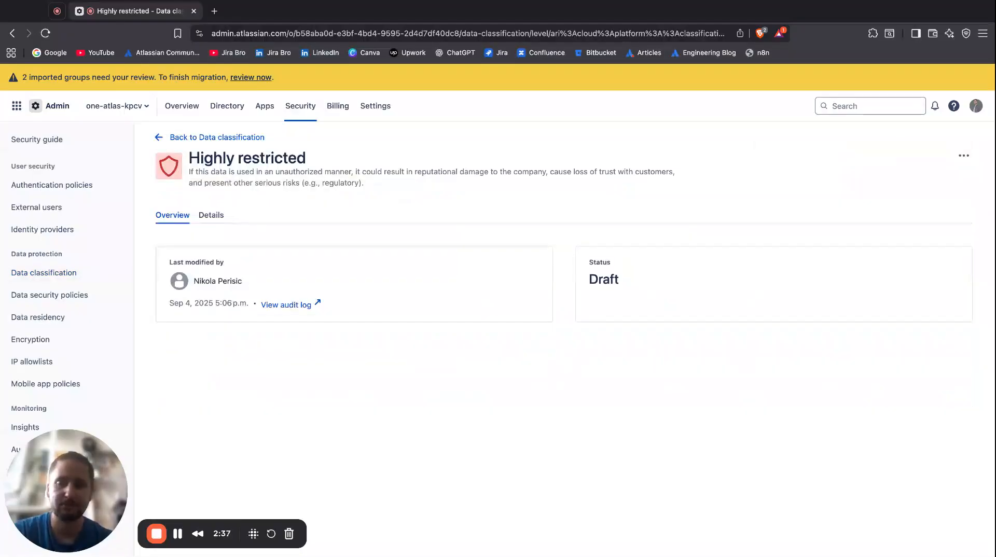
left_click(210, 221)
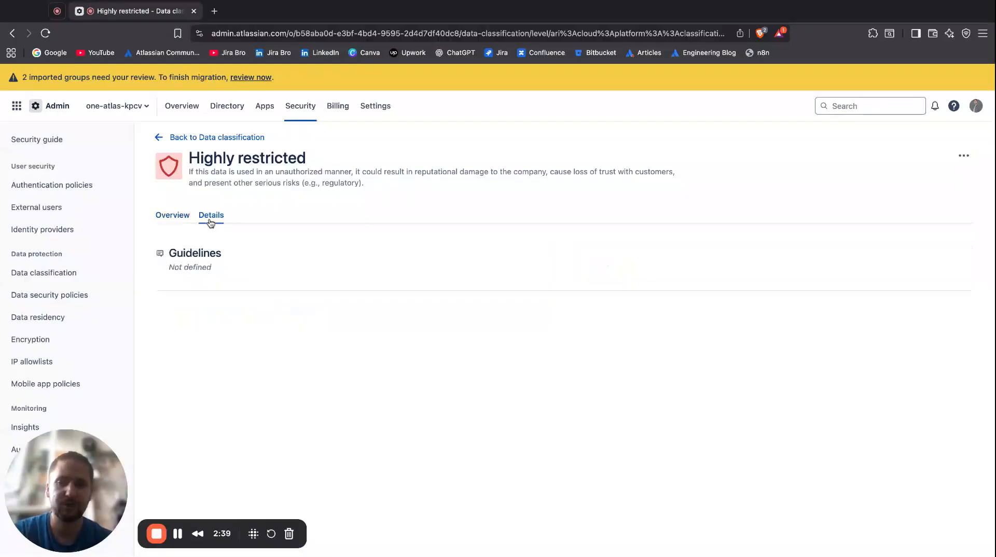
left_click(176, 220)
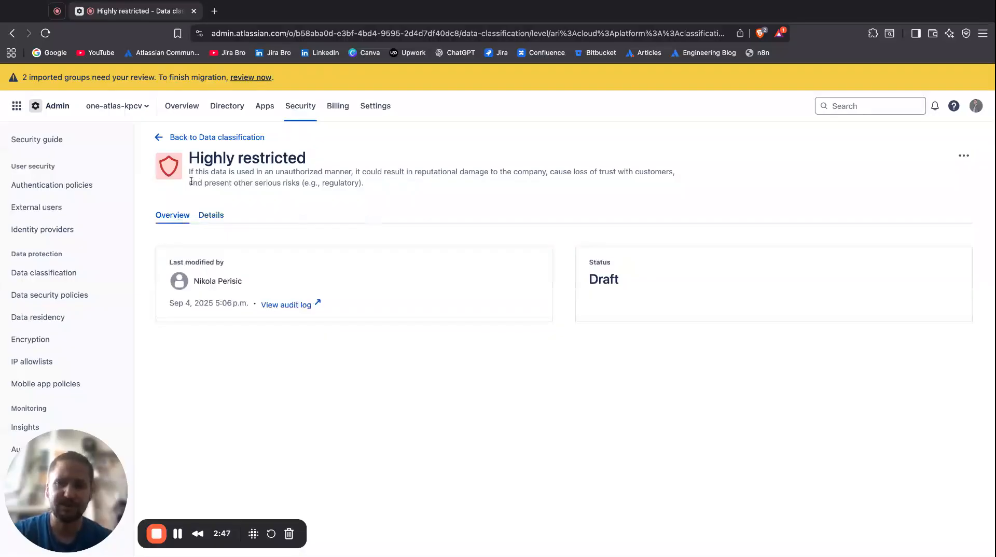
left_click_drag(187, 178, 428, 173)
left_click(428, 173)
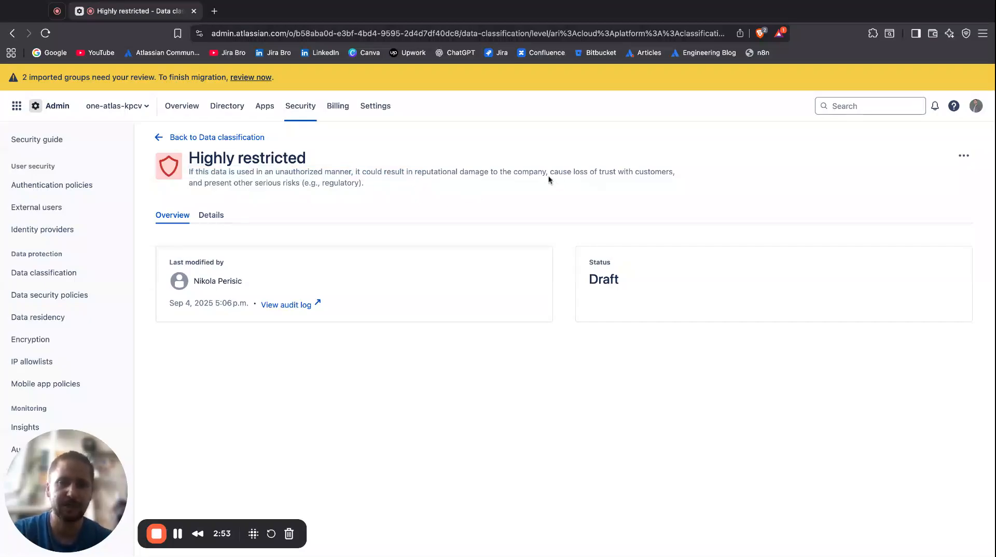
left_click_drag(549, 175, 630, 181)
left_click(631, 181)
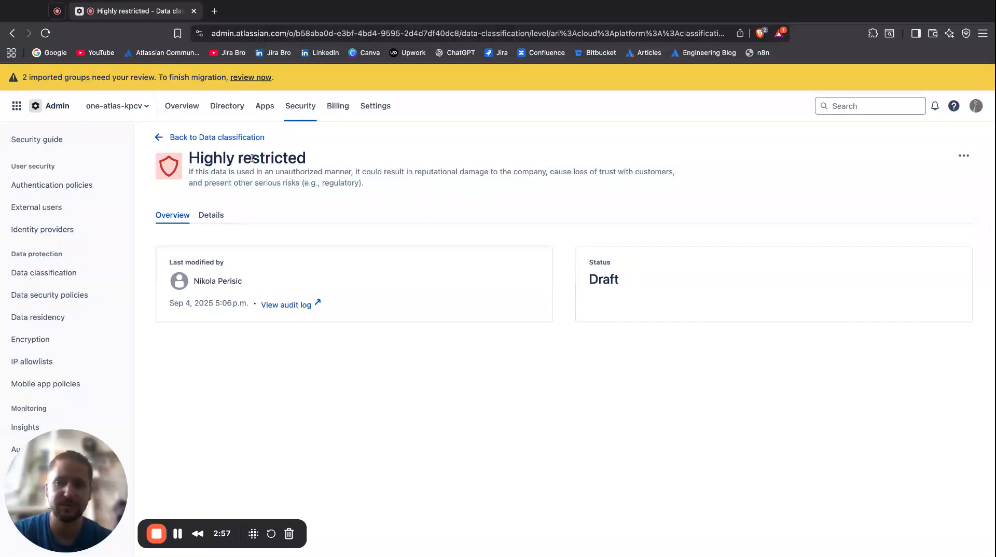
left_click(161, 139)
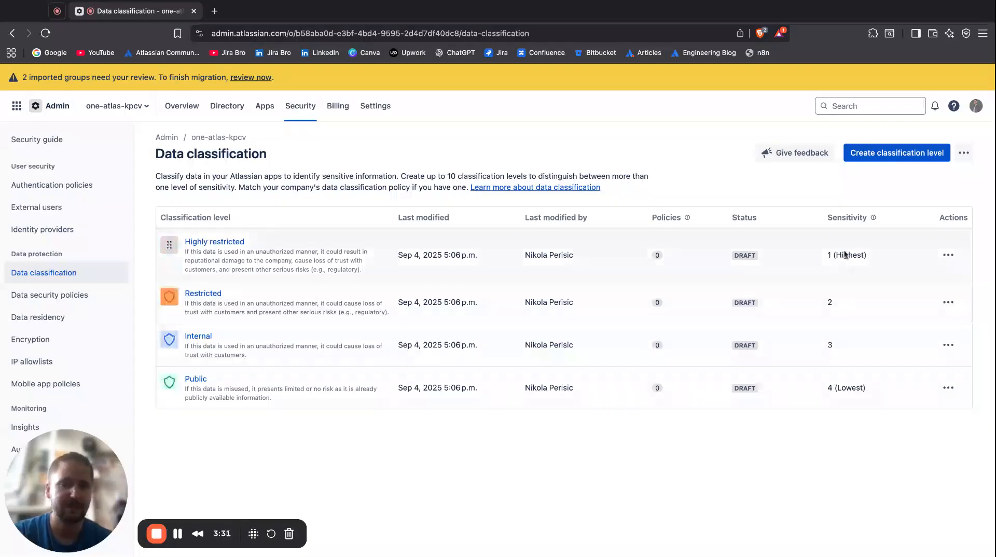
- Inspect the Highly restricted level's status and the actions offered for the Internal, Restricted and Highly restricted levels, including the move options
double_click(731, 258)
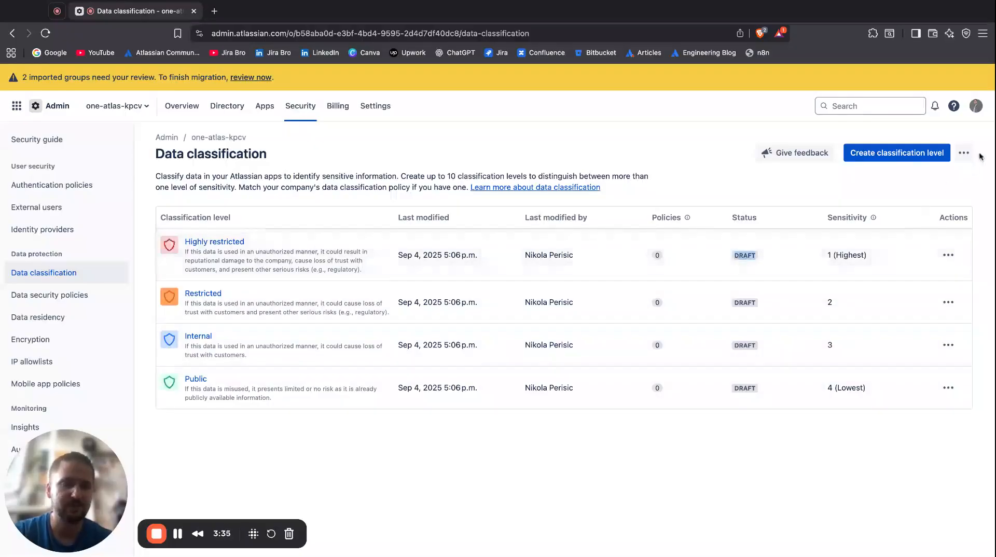
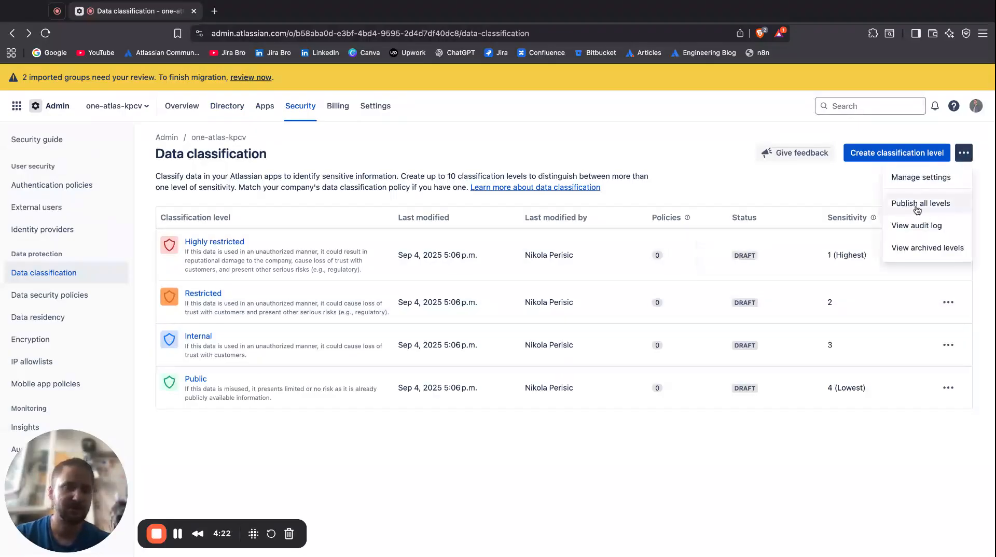
double_click(736, 259)
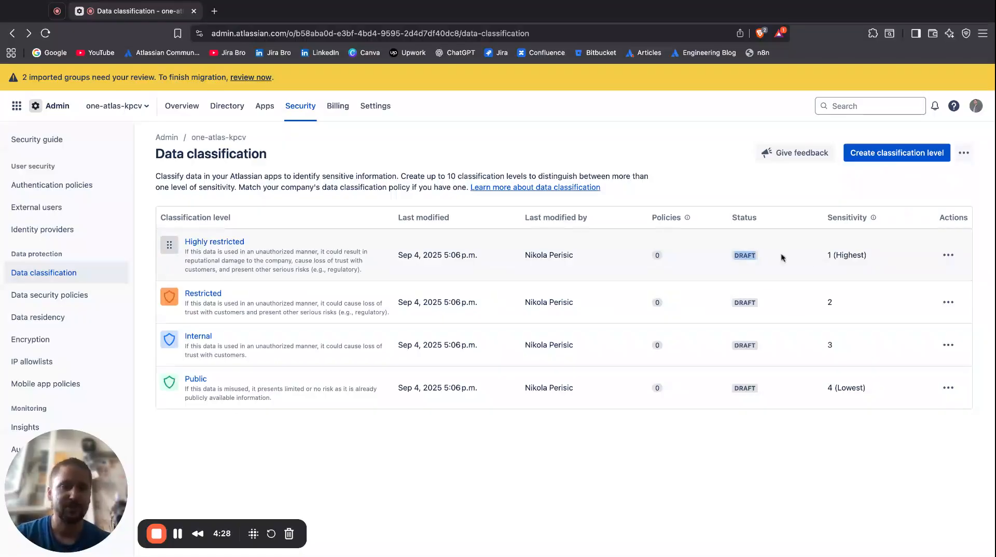
left_click(949, 348)
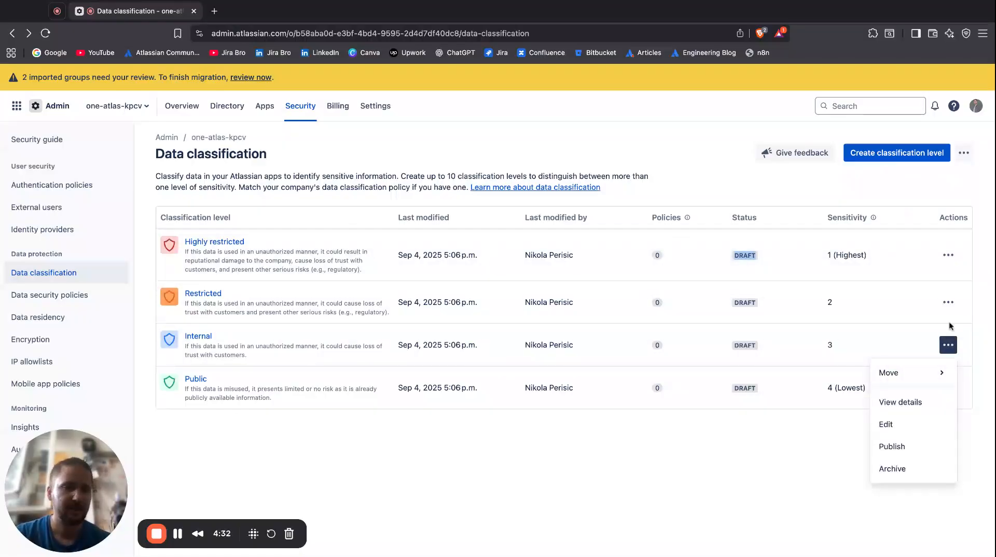
left_click(948, 303)
left_click(949, 255)
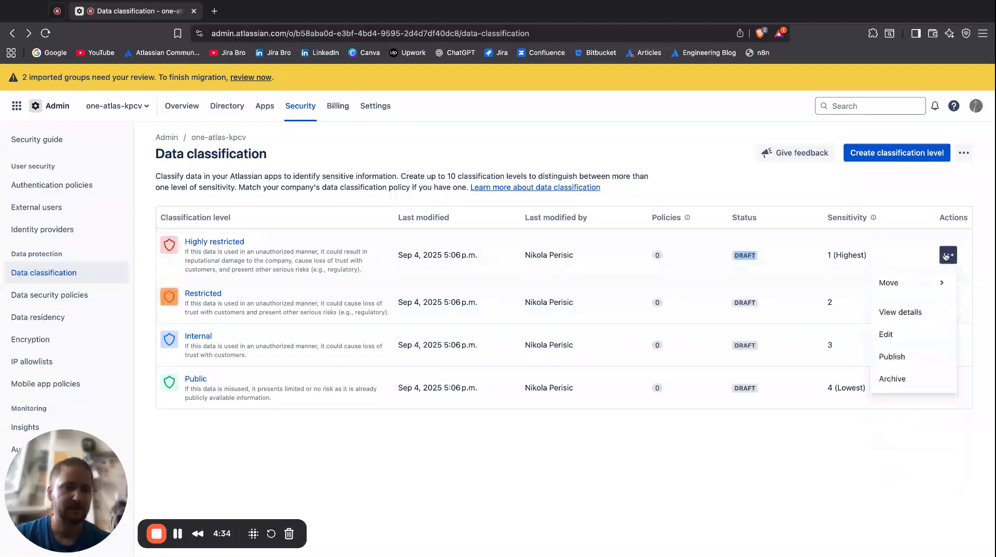
left_click(943, 286)
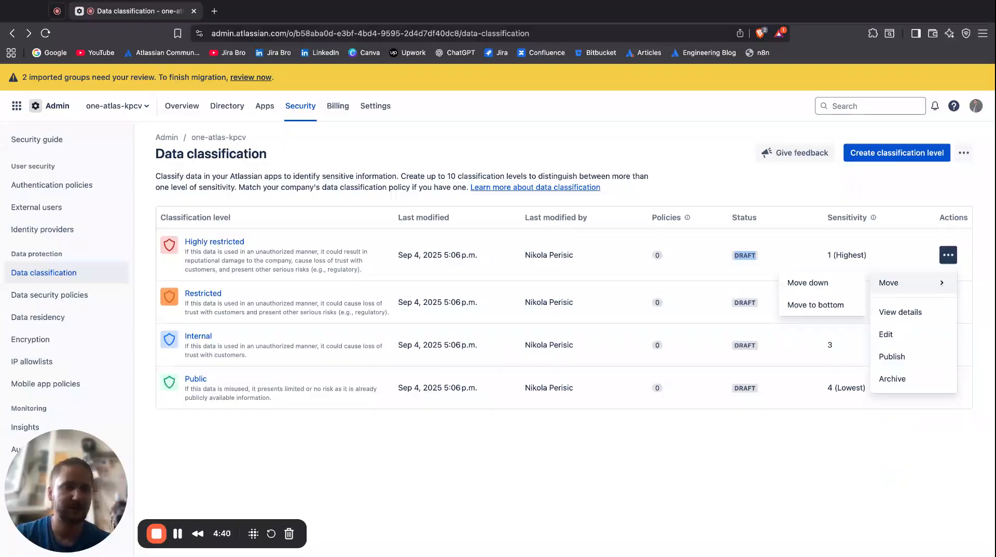
left_click(757, 446)
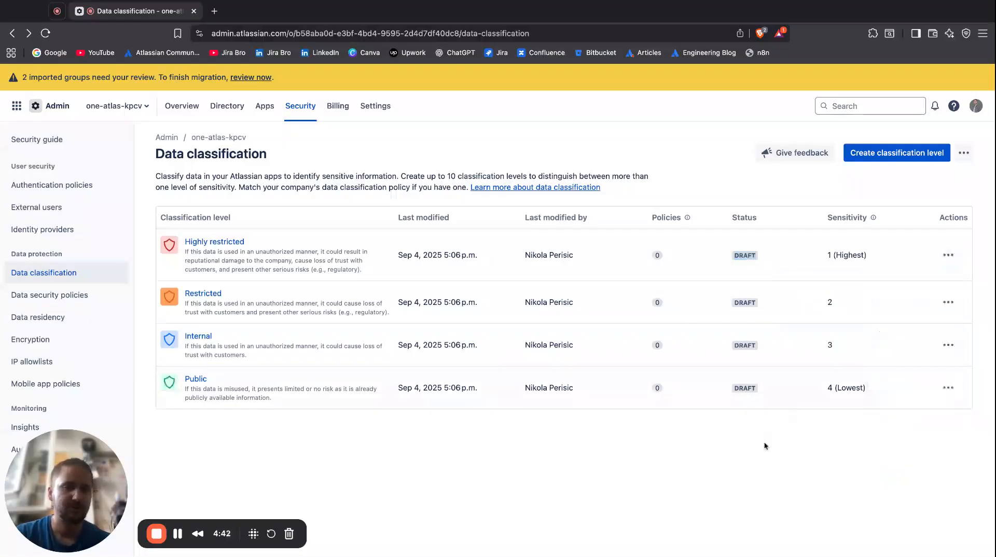
- Move the Public level to the top of the sensitivity order and check its sensitivity rank
left_click(946, 390)
mouse_move(893, 415)
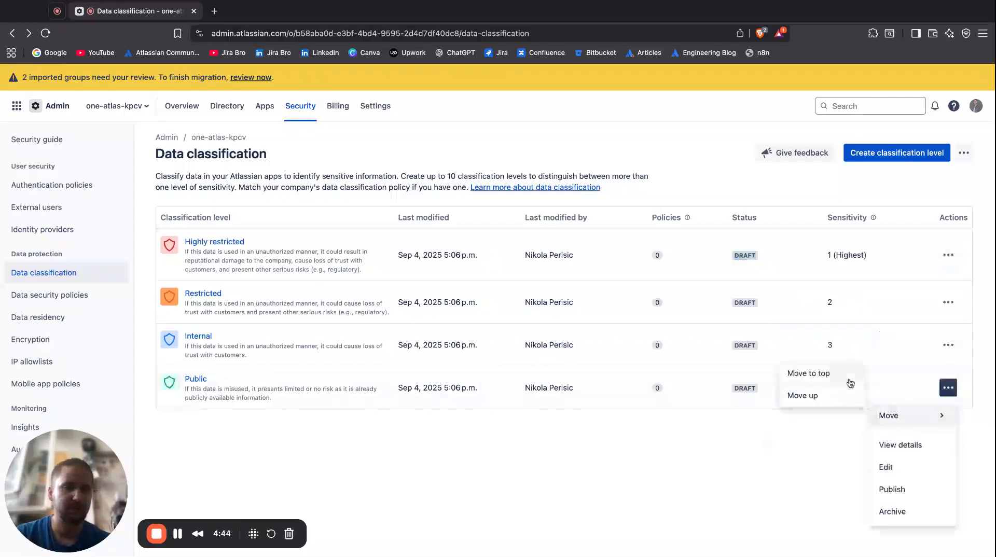
left_click(830, 374)
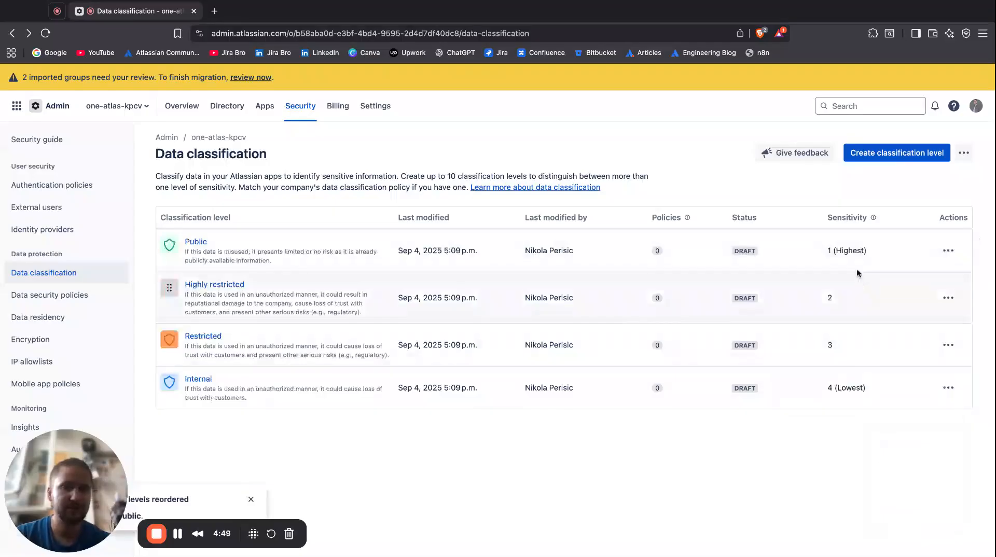
double_click(832, 253)
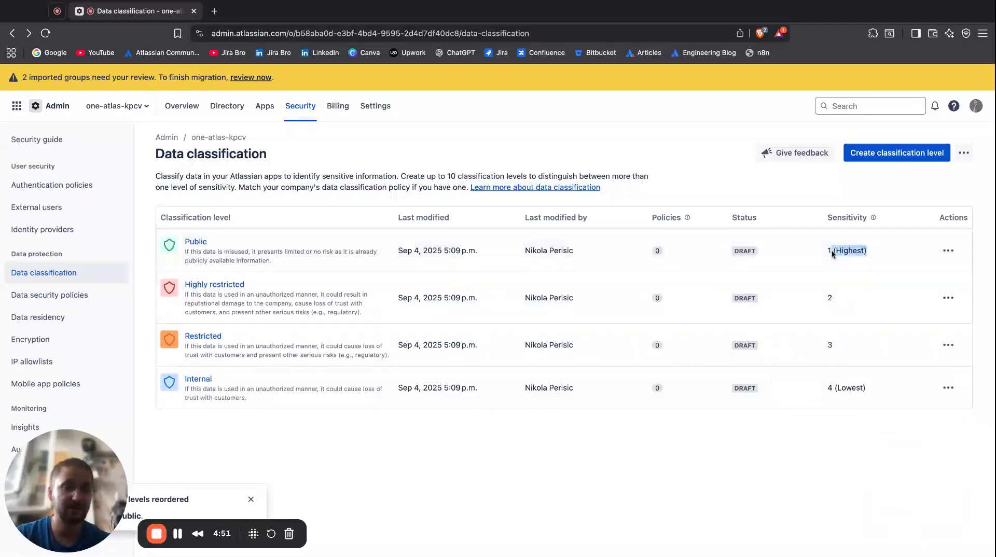
- Move the Public level back to the bottom of the sensitivity order
left_click(949, 251)
mouse_move(889, 278)
left_click(837, 302)
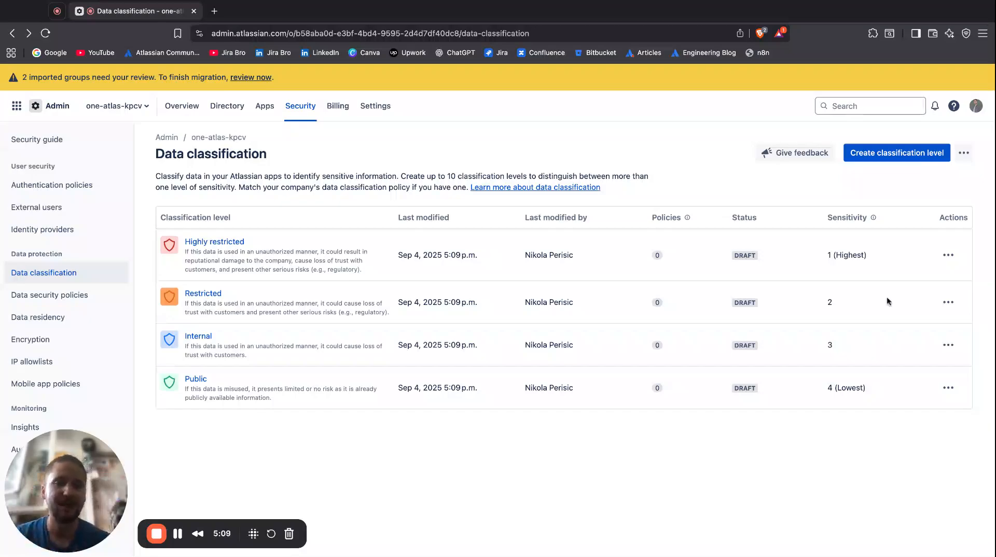
- Edit the Highly restricted level and set its guidelines to "Please make sure you are following all security guides."
left_click(949, 255)
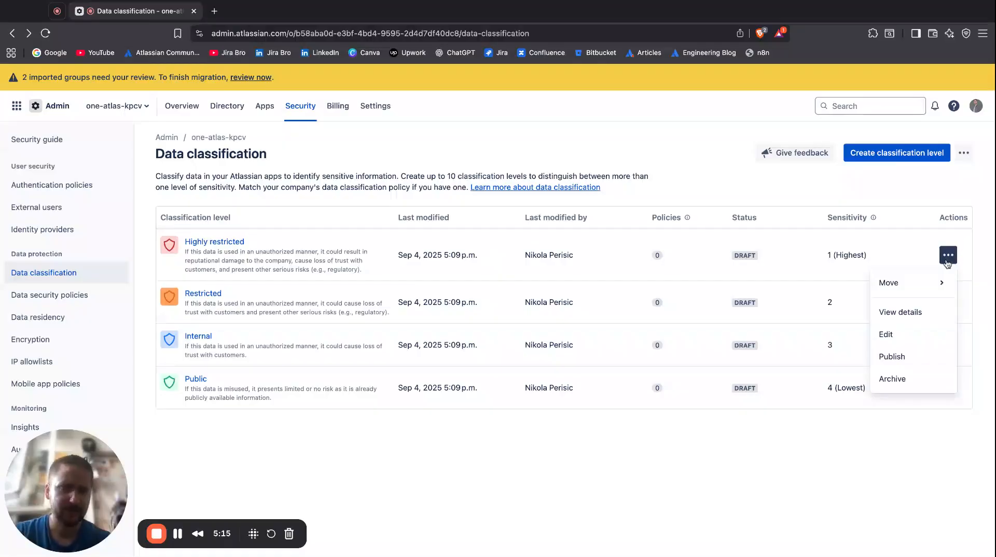
left_click(897, 335)
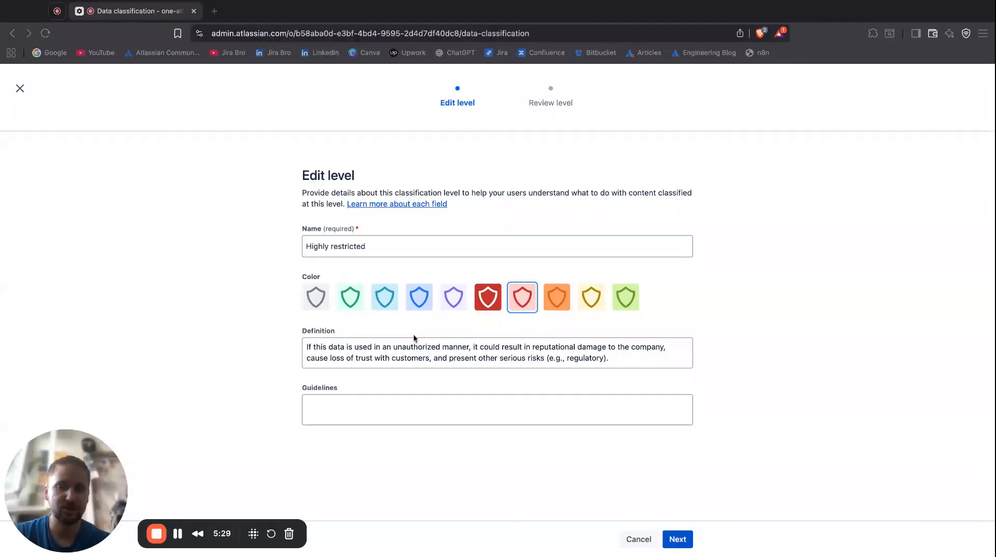
left_click(332, 407)
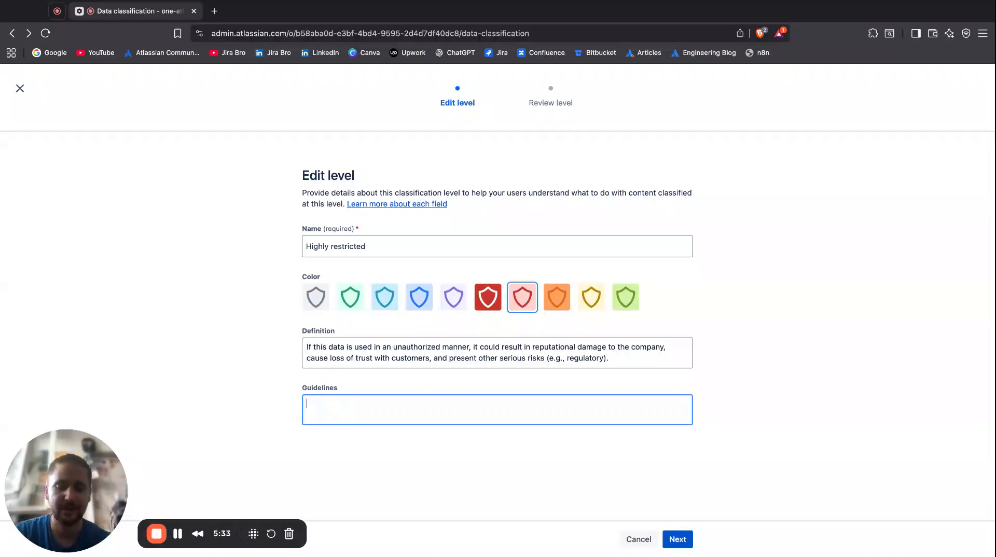
type("Please make s")
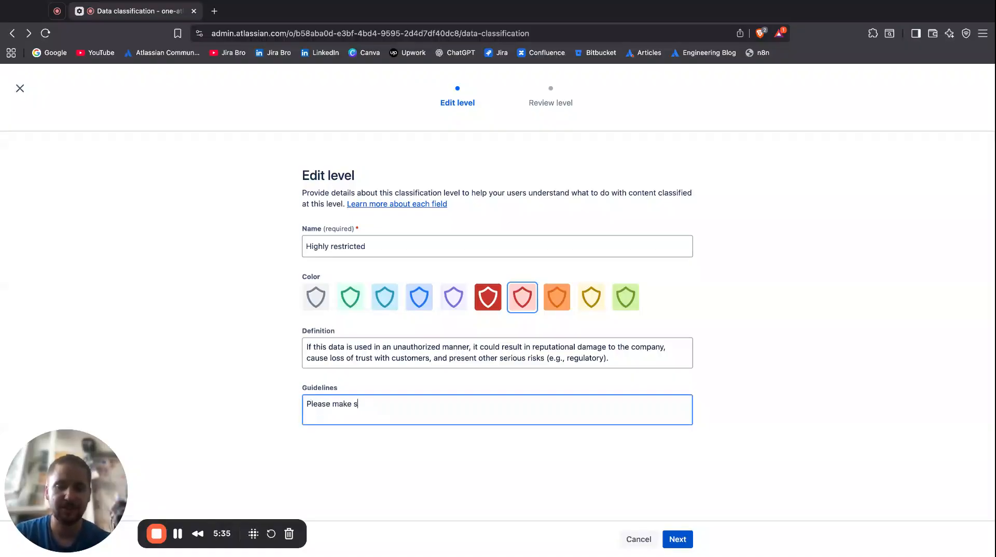
type("ure you are ")
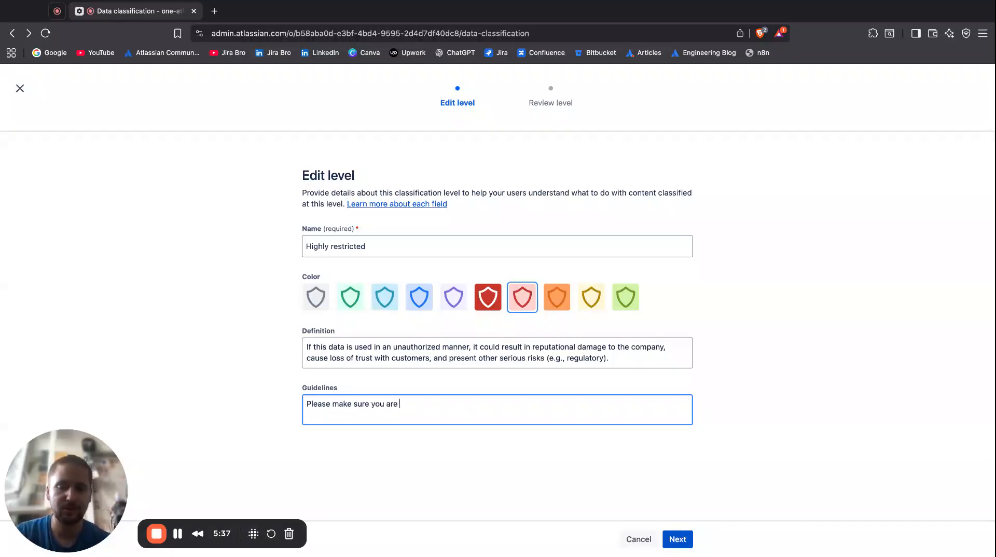
type("following all s")
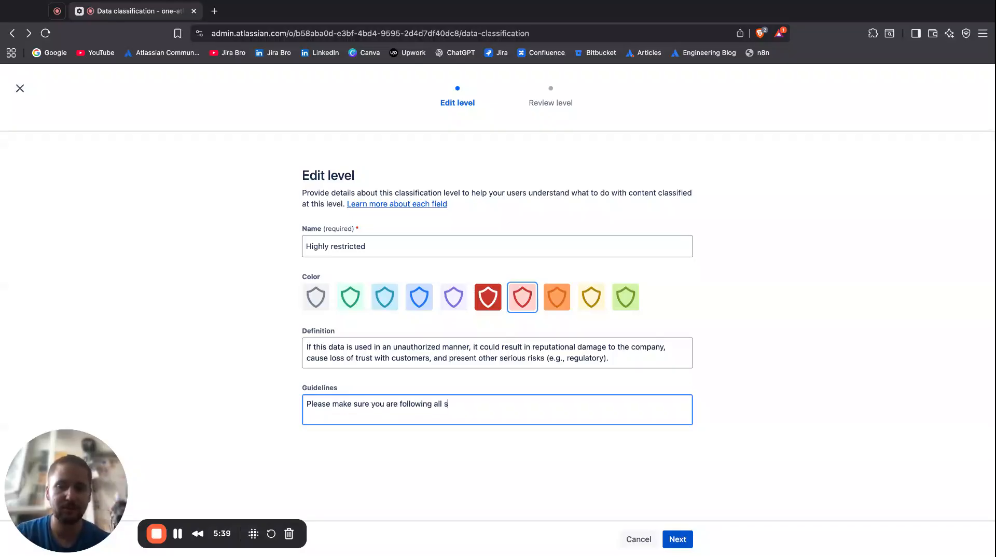
type("ecurity gui")
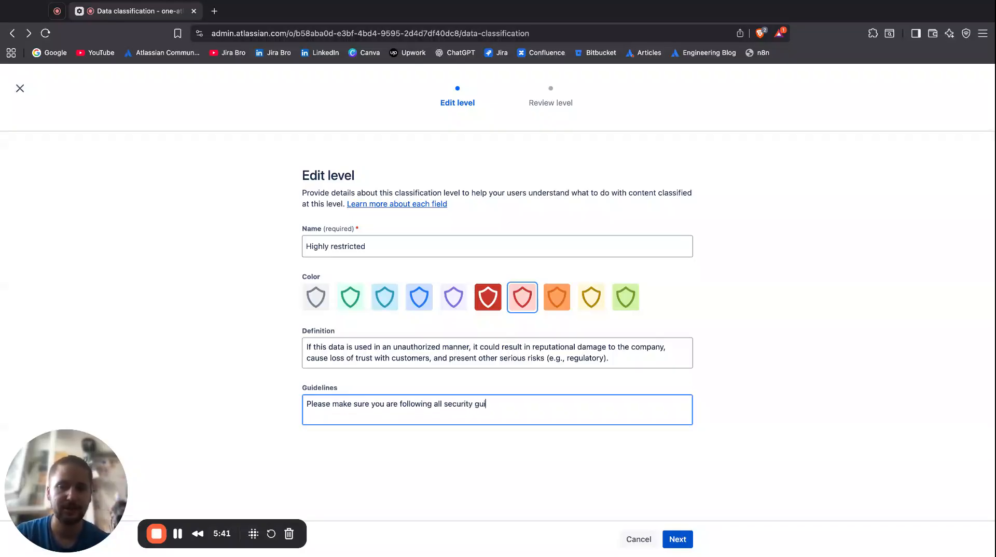
type("des.")
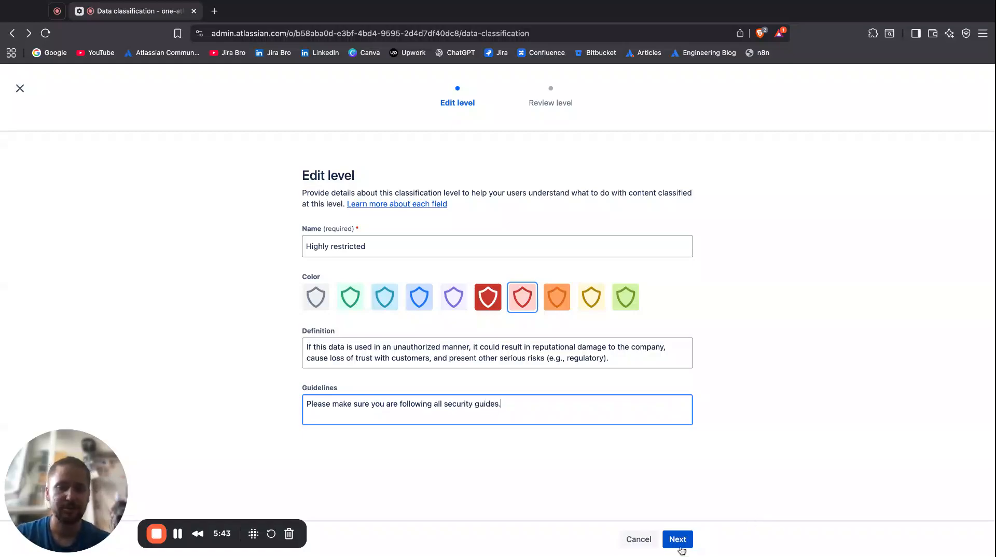
- Review the edited Highly restricted level, including its guidelines, and save it
left_click(679, 540)
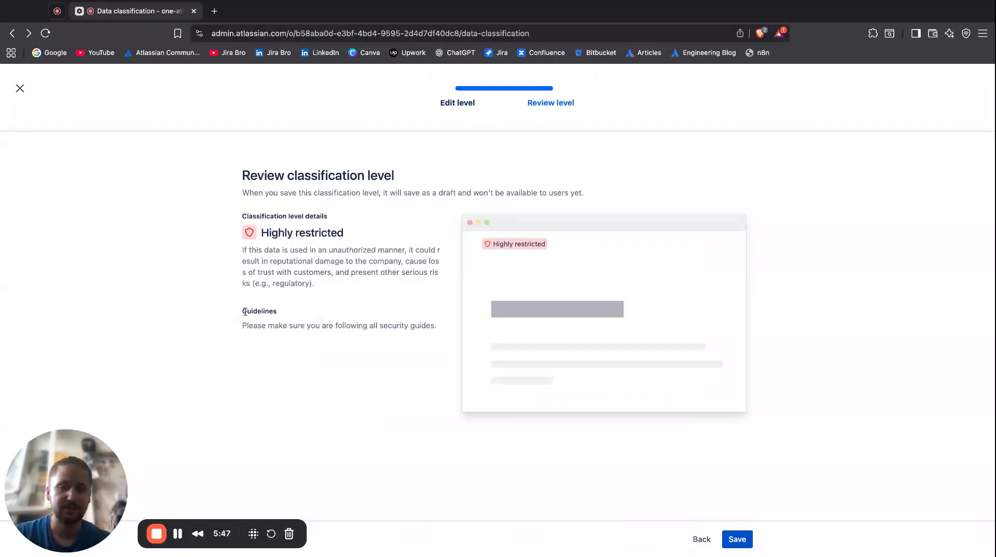
left_click_drag(243, 311, 278, 311)
left_click(315, 308)
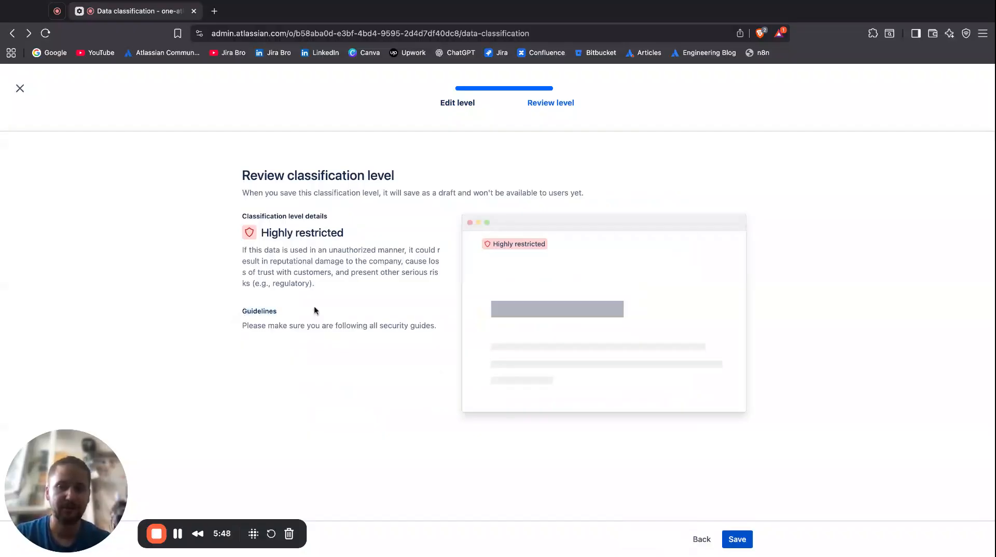
left_click(739, 539)
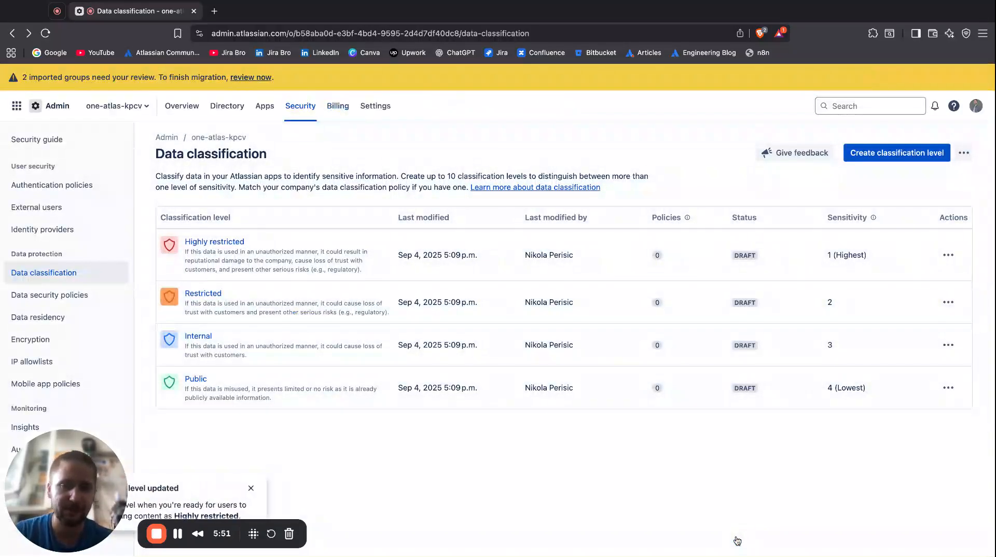
- Check the guidelines and overview of the saved Highly restricted level, and return to the classification list
left_click(235, 245)
left_click(210, 215)
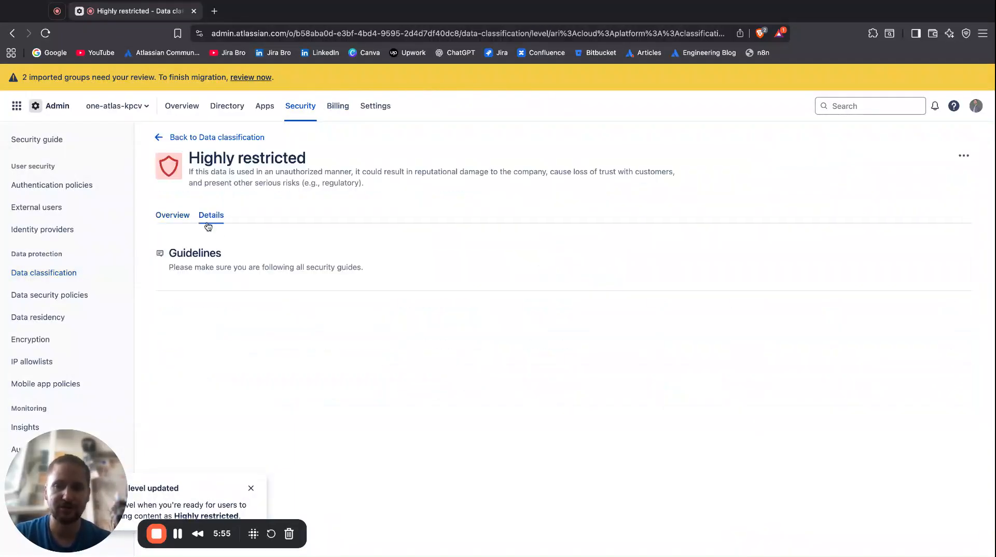
left_click(171, 214)
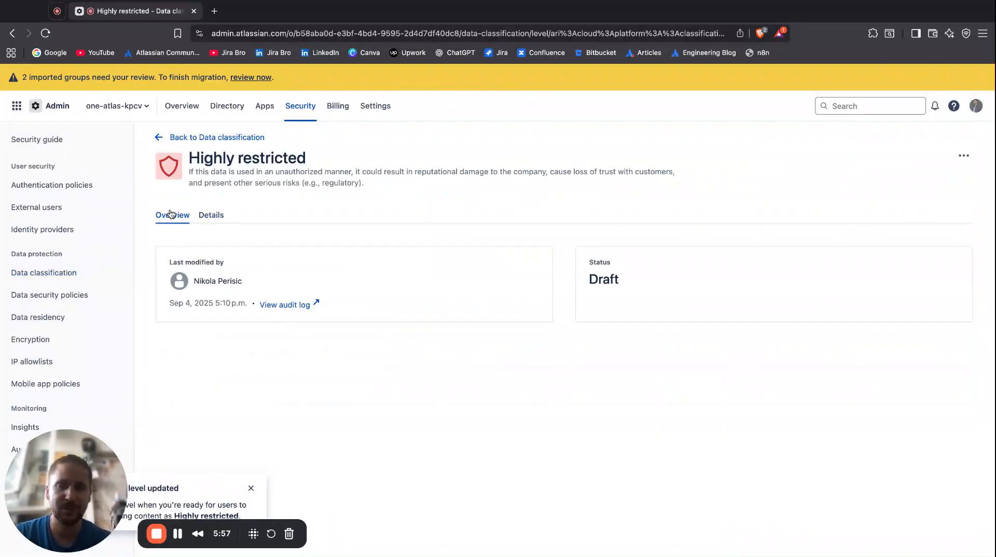
left_click(13, 33)
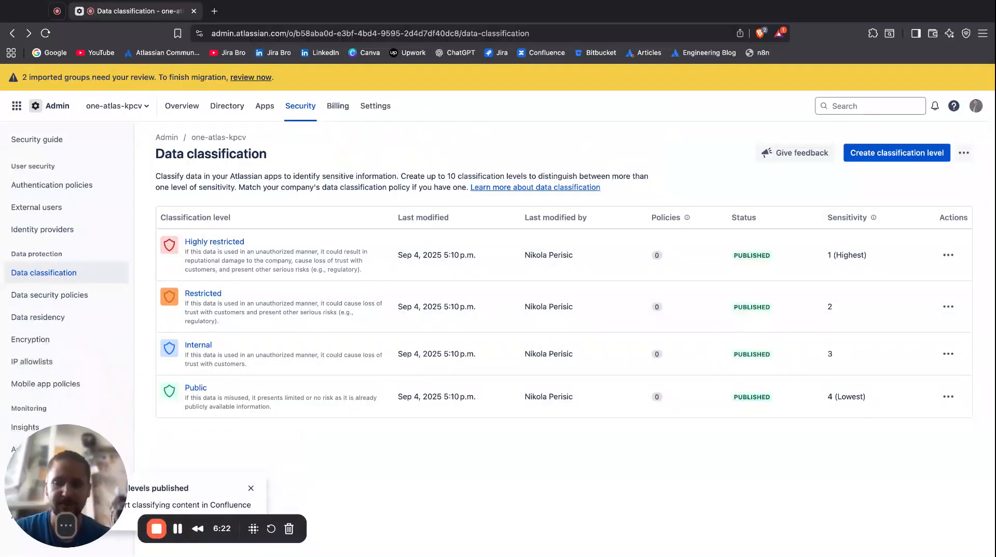
left_click(885, 354)
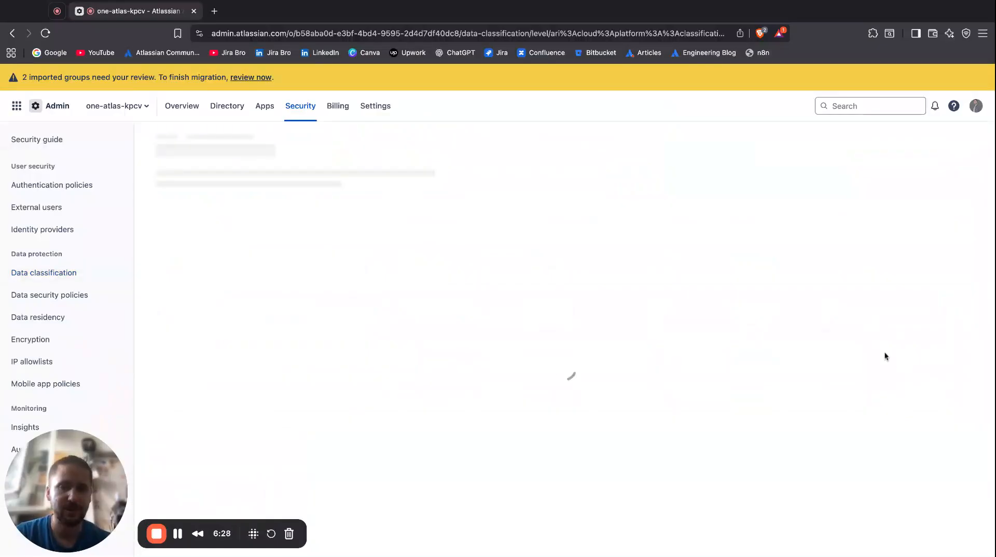
left_click(13, 34)
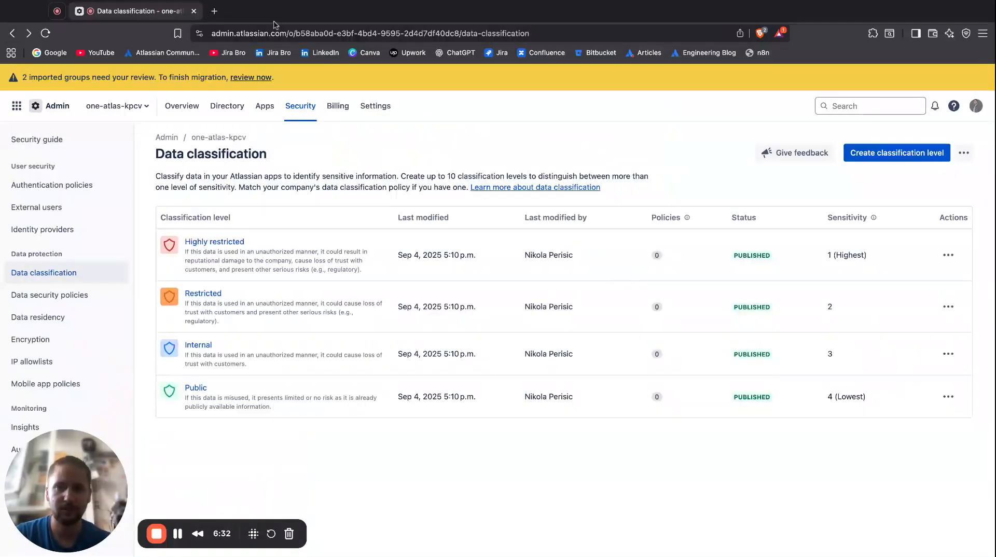
key("super+t")
left_click(496, 53)
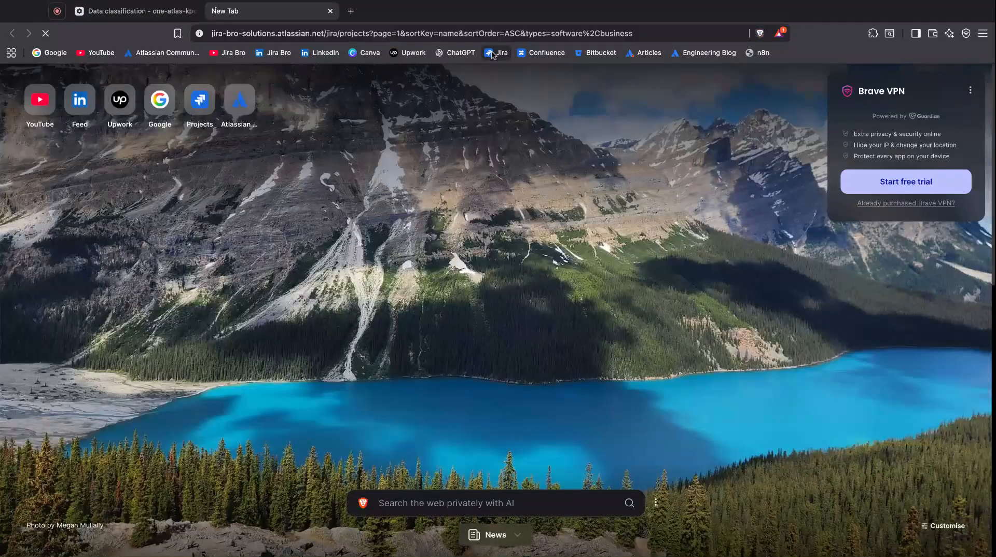
key("ctrl+shift+Tab")
left_click(235, 11)
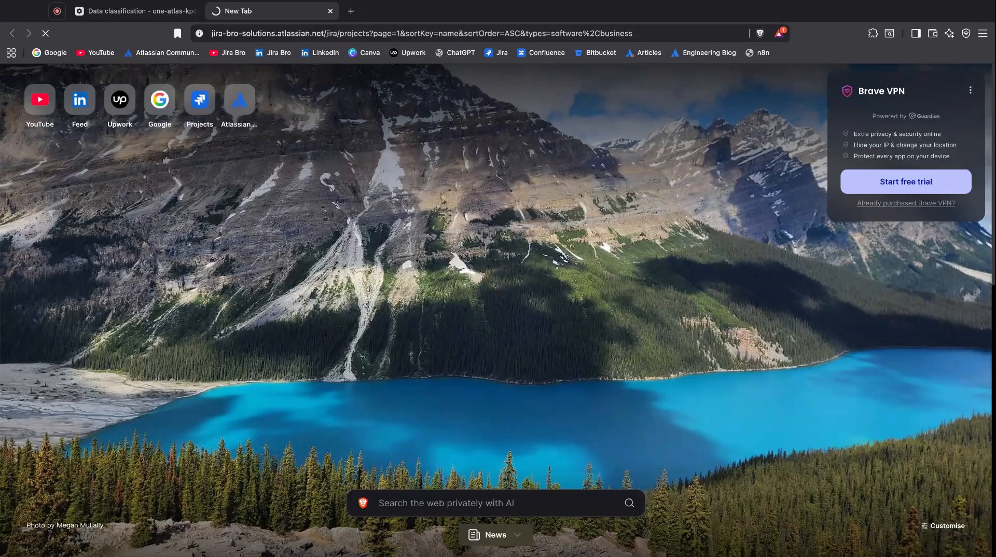
left_click(141, 12)
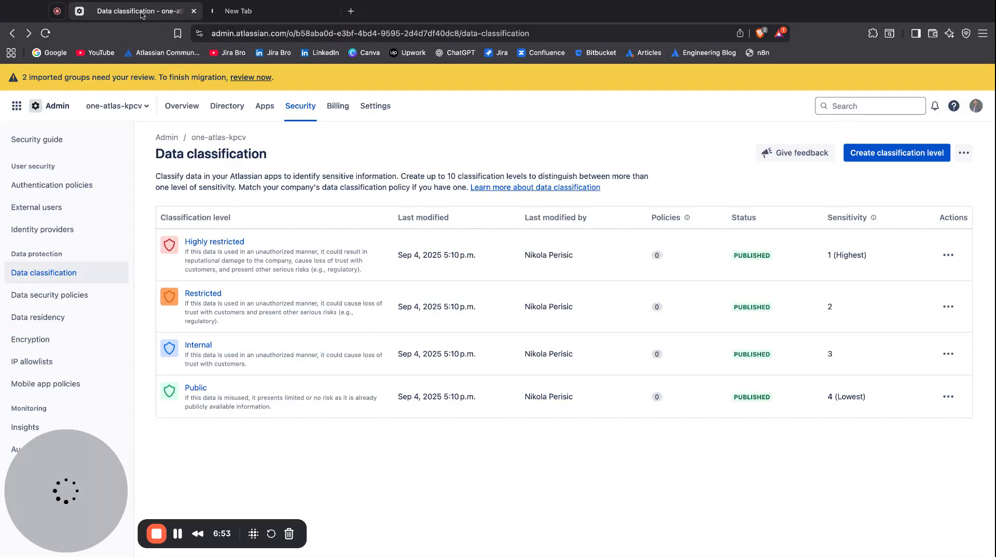
- Switch to Jira on the one-atlas-kpcv site and look through its project list
left_click(17, 106)
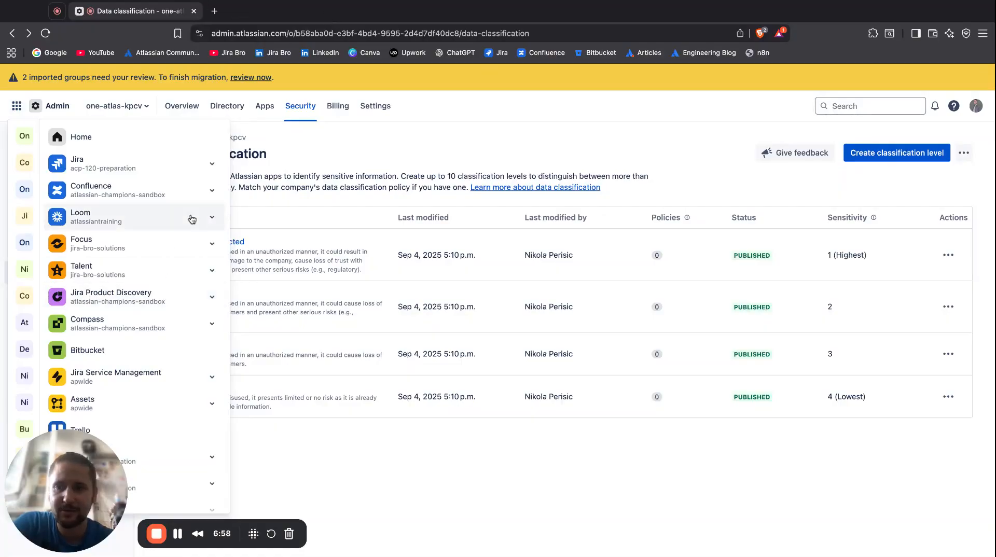
left_click(212, 164)
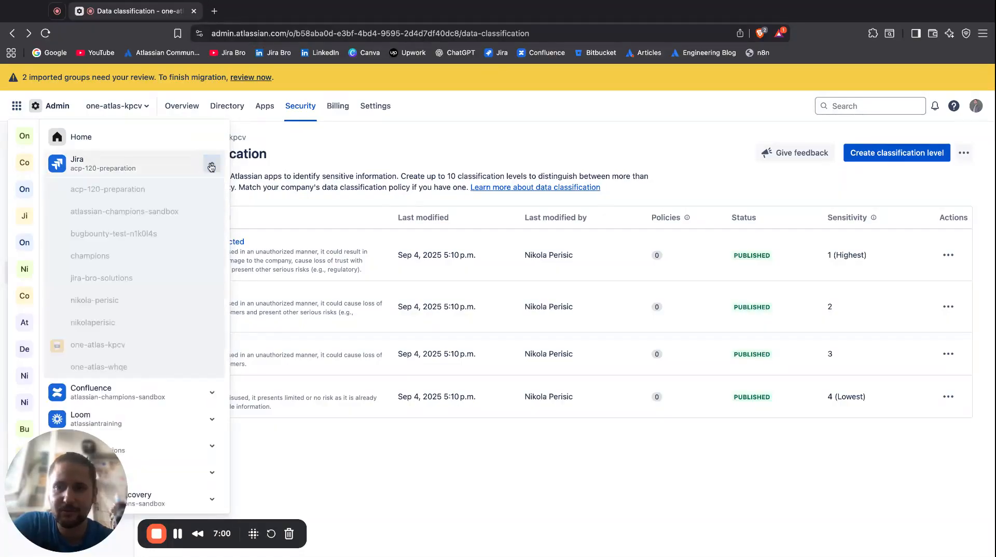
scroll(173, 291, "down", 1)
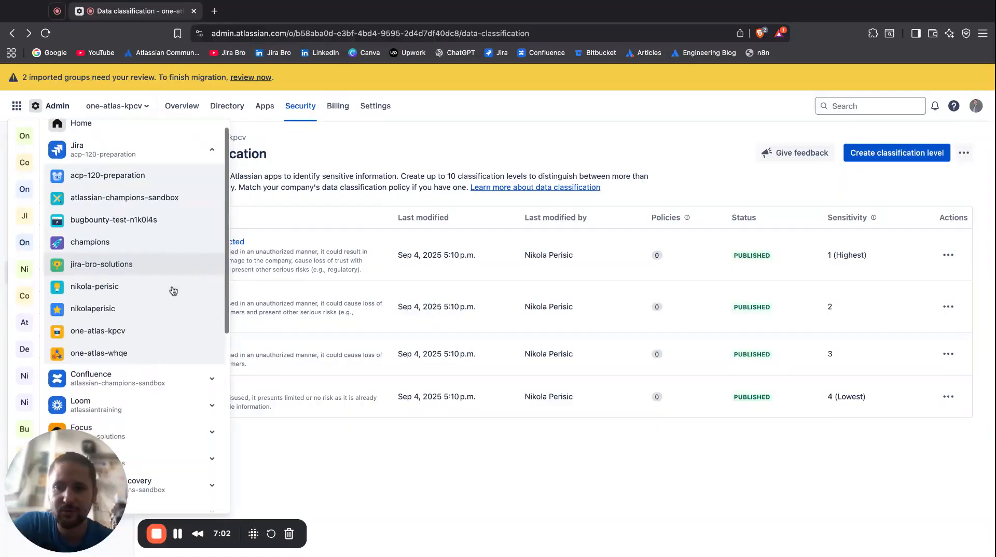
left_click(140, 324)
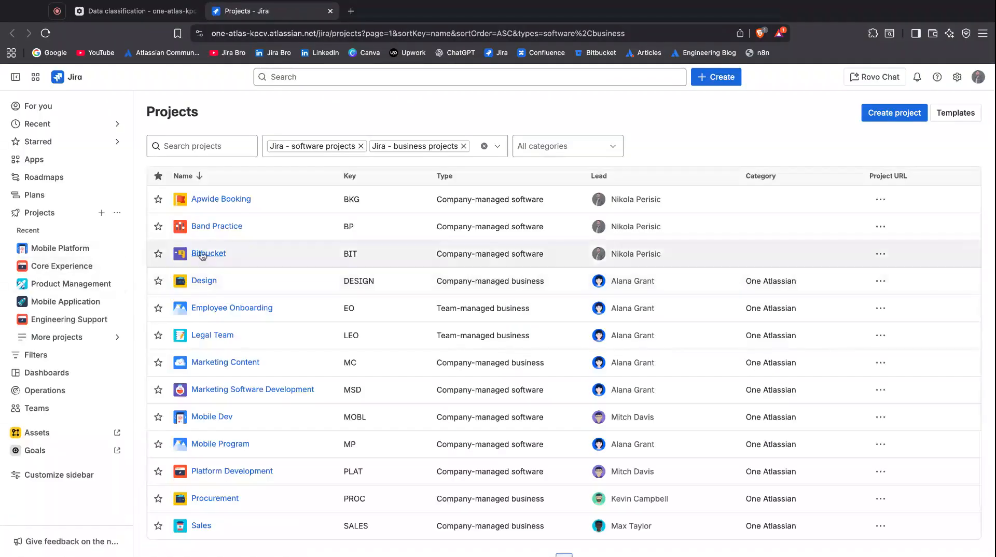
scroll(234, 334, "down", 1)
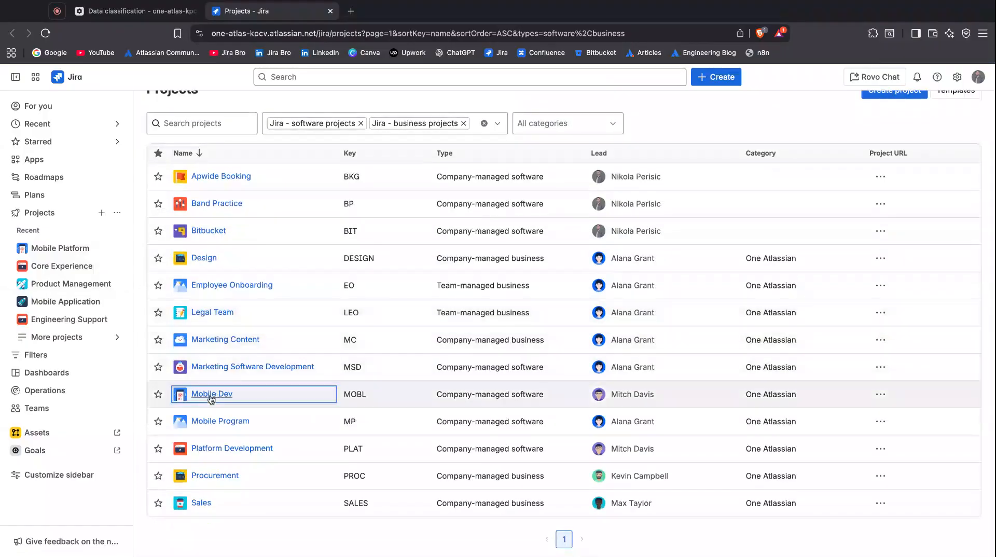
left_click(231, 441)
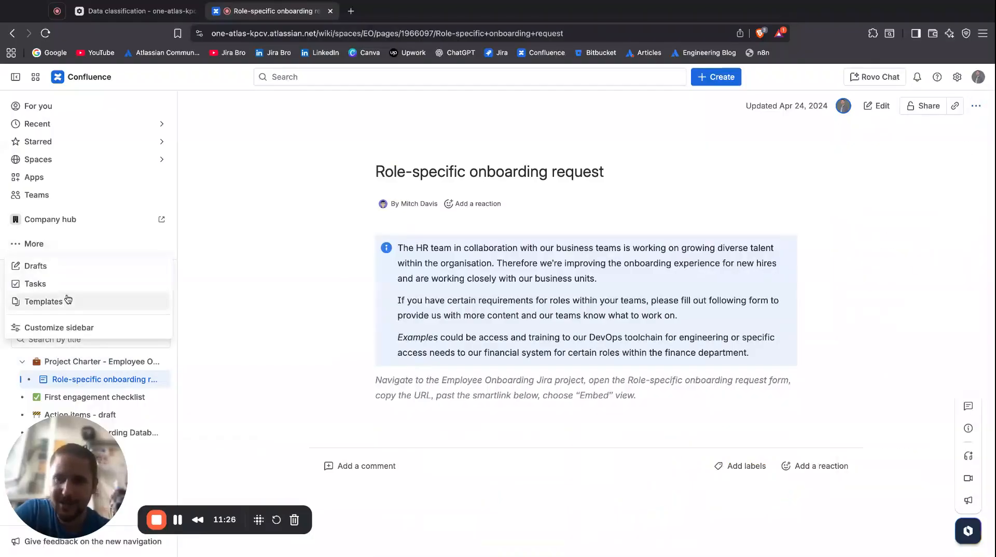
- Check the data classification settings of the Employee Onboarding space in Confluence, and return to the classification list in Atlassian Admin
left_click(249, 282)
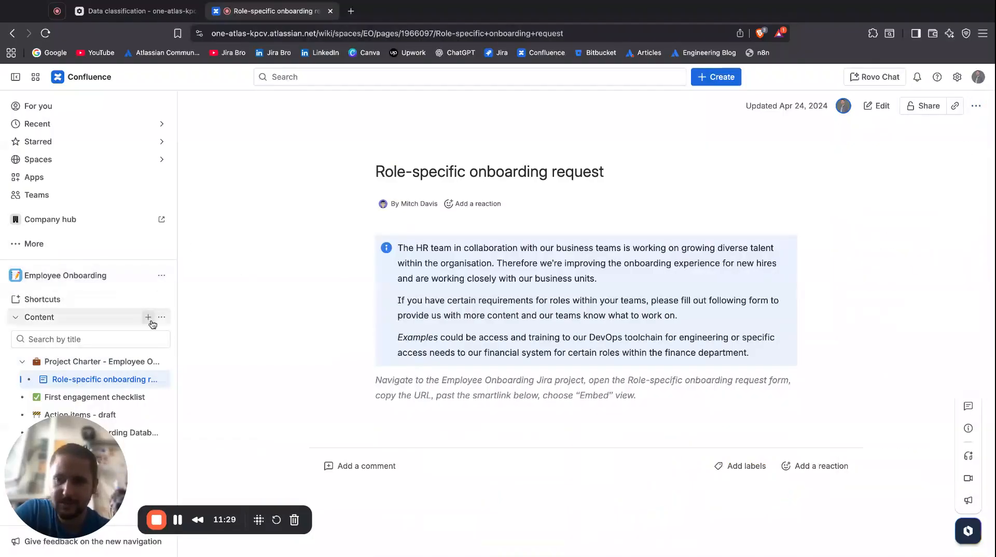
left_click(161, 276)
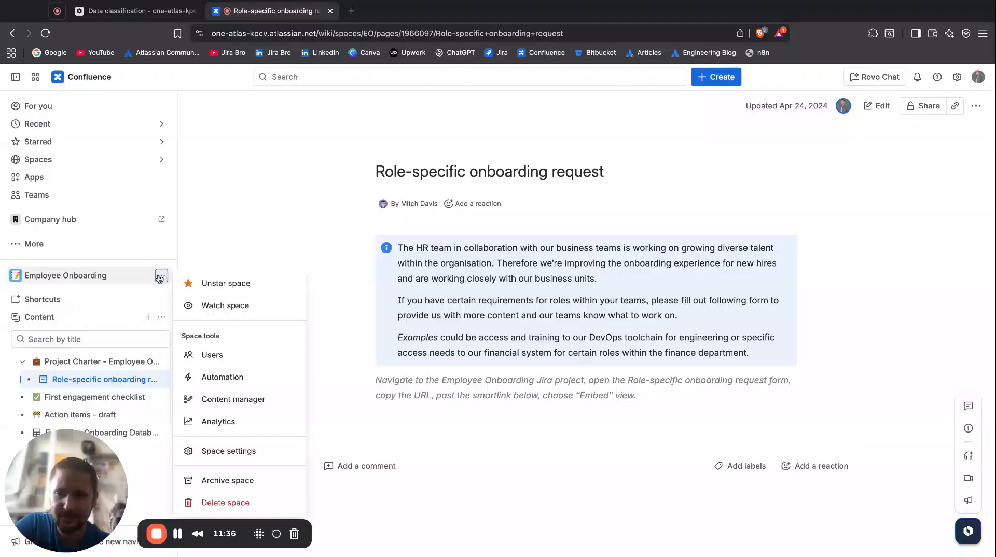
left_click(228, 451)
left_click(50, 330)
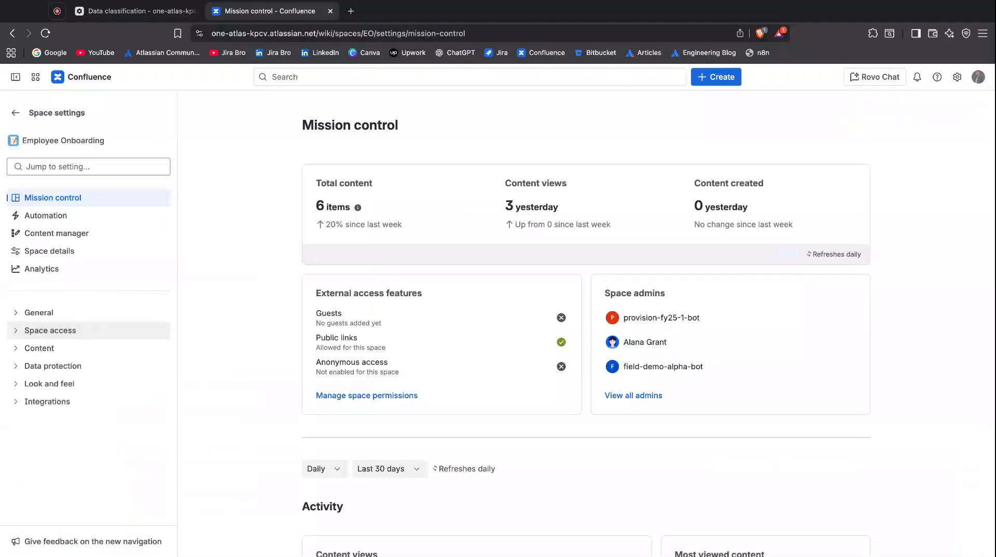
left_click(89, 348)
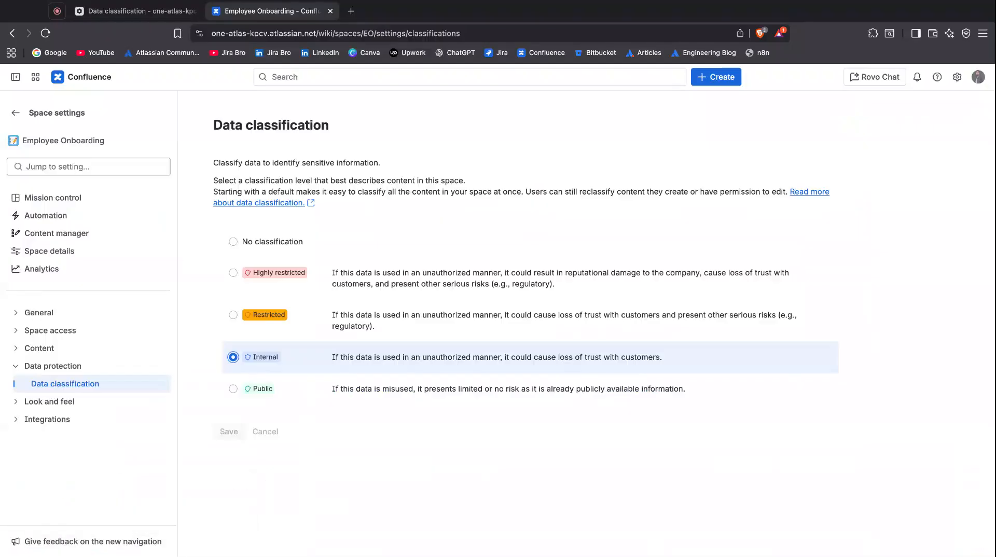
key("super+w")
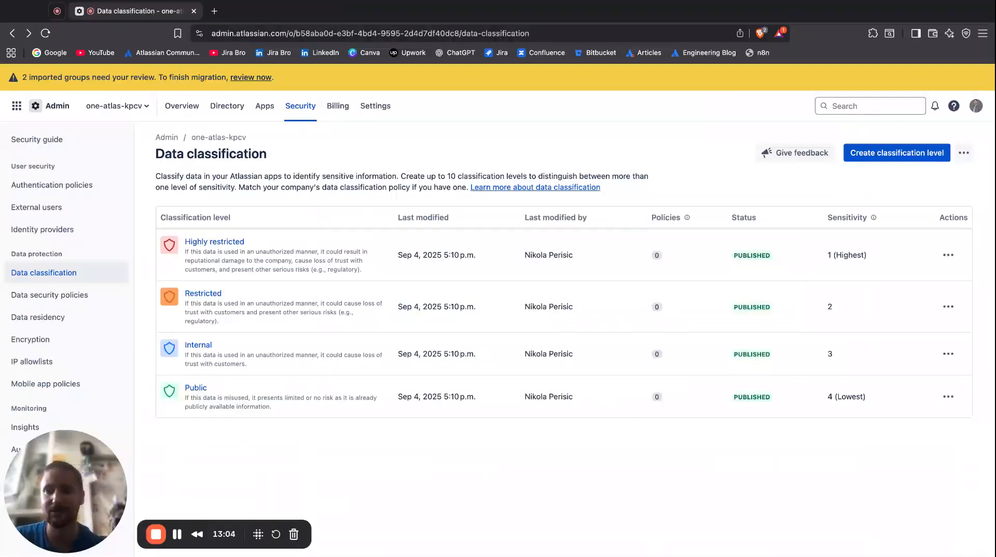